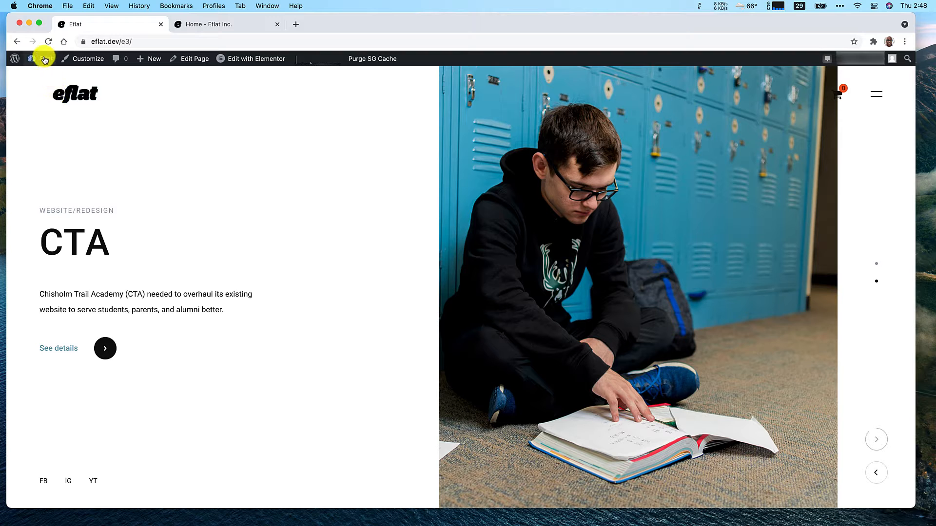
Step: Open the All-in-One WP Migration backups for the eflat.dev/e3 site and delete the existing backup file
mouse_move(43, 57)
click(45, 77)
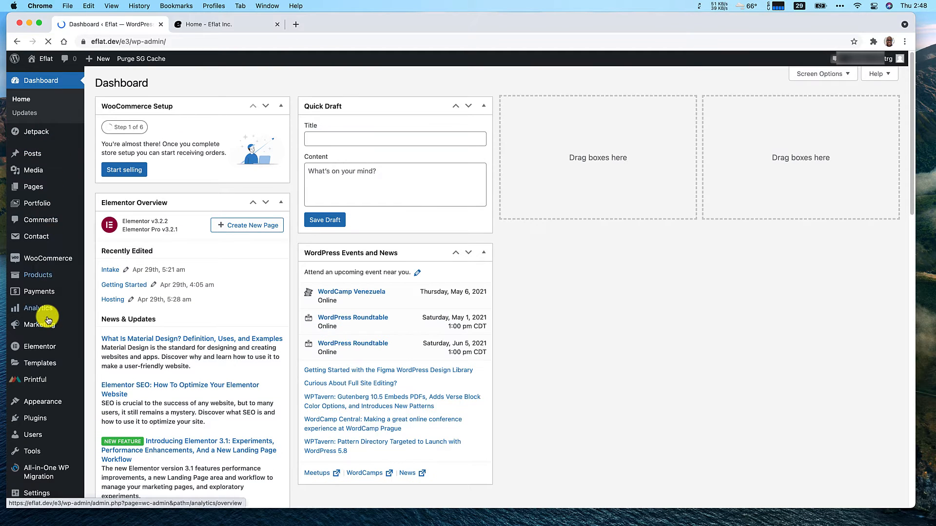
scroll(44, 341, down, 3)
mouse_move(47, 406)
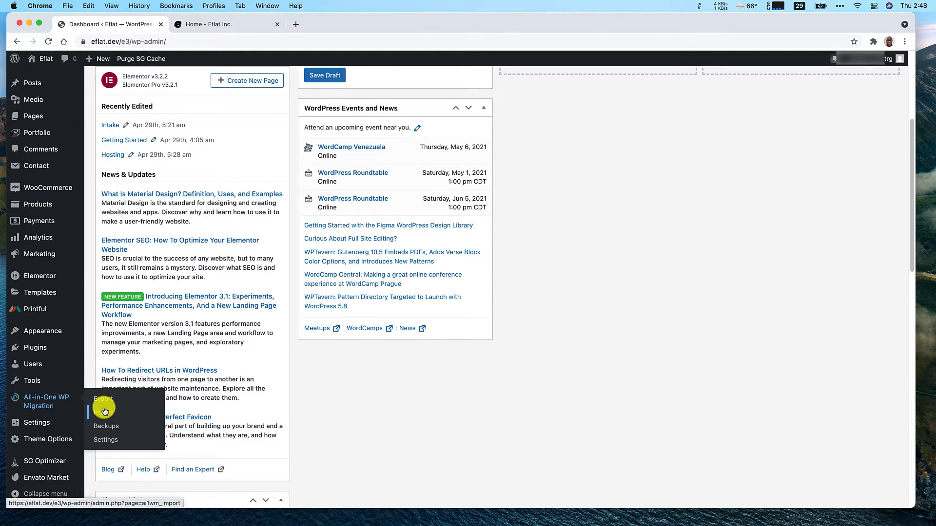
click(105, 427)
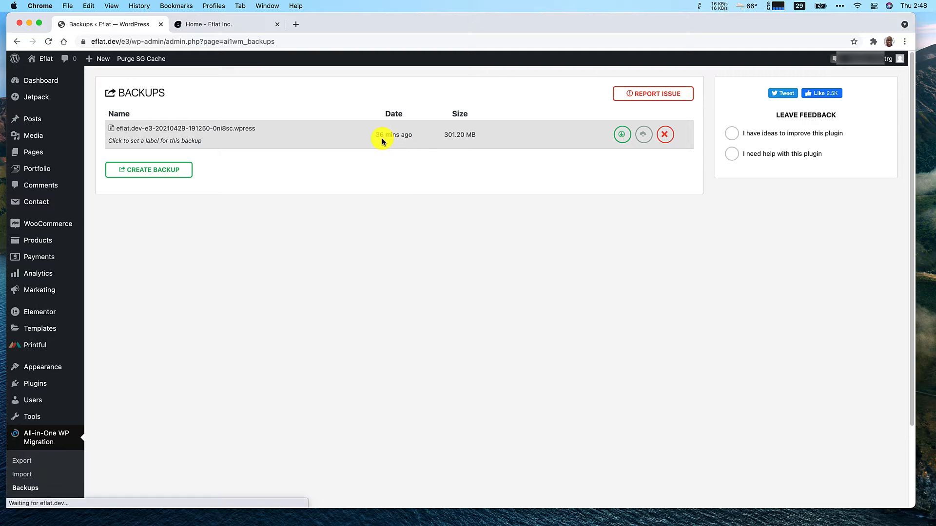
click(653, 136)
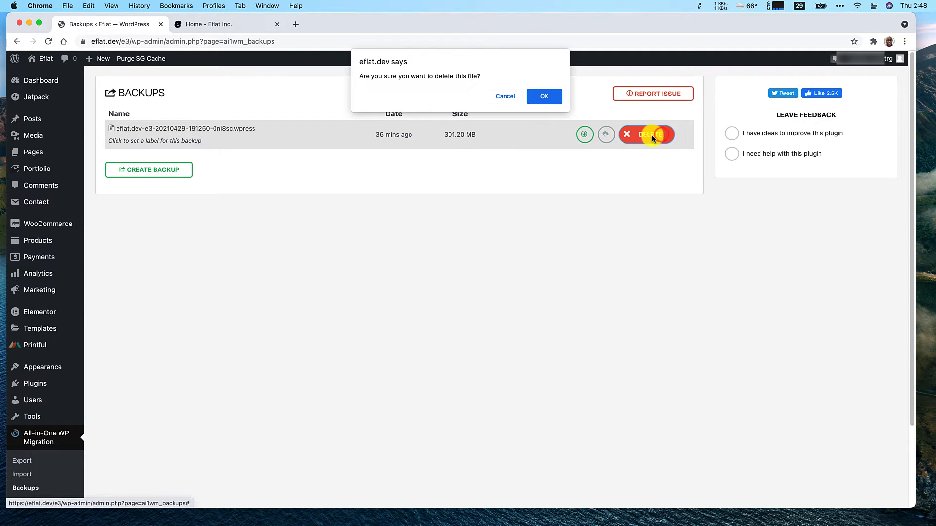
click(541, 96)
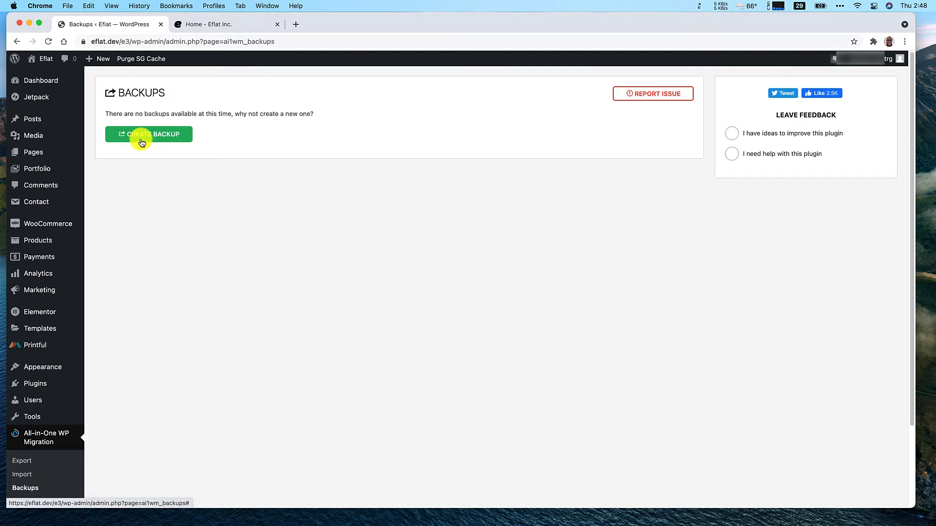
Step: Create a new backup of the eflat.dev/e3 site and download its file to the computer
click(141, 140)
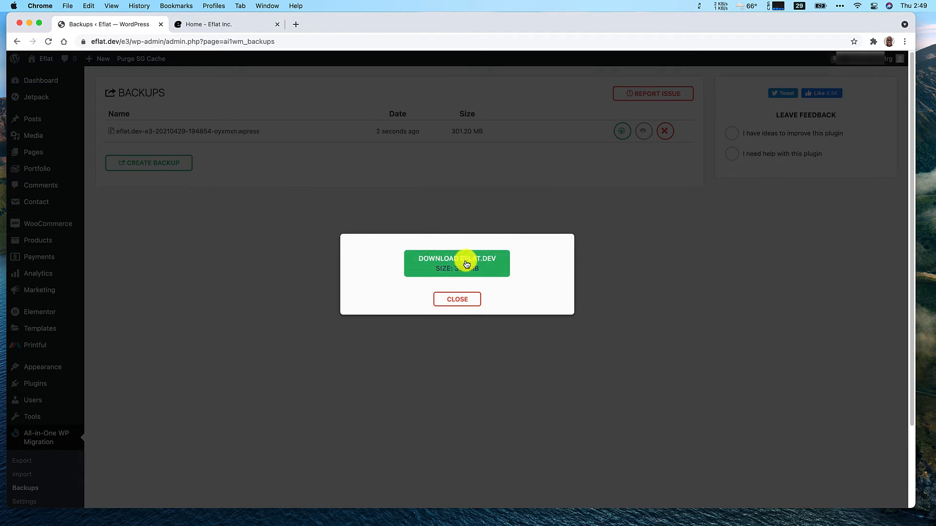
click(464, 265)
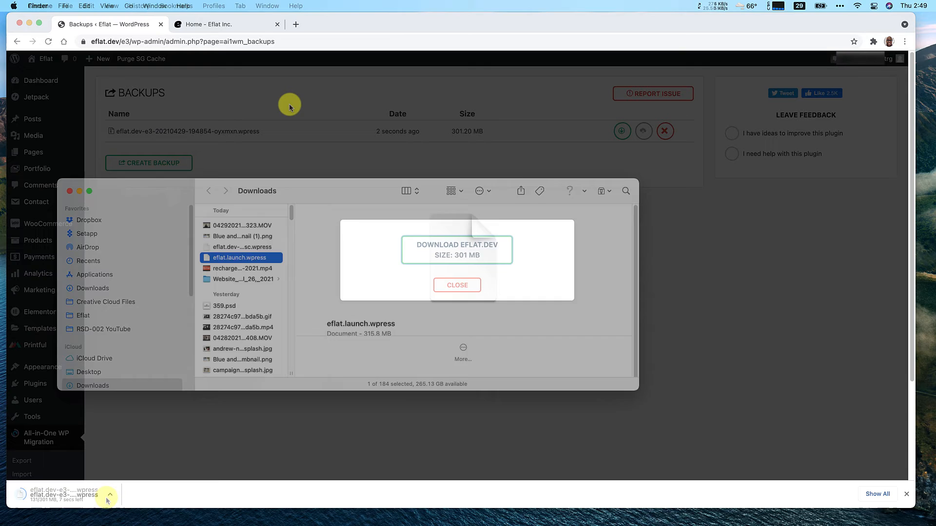
click(289, 105)
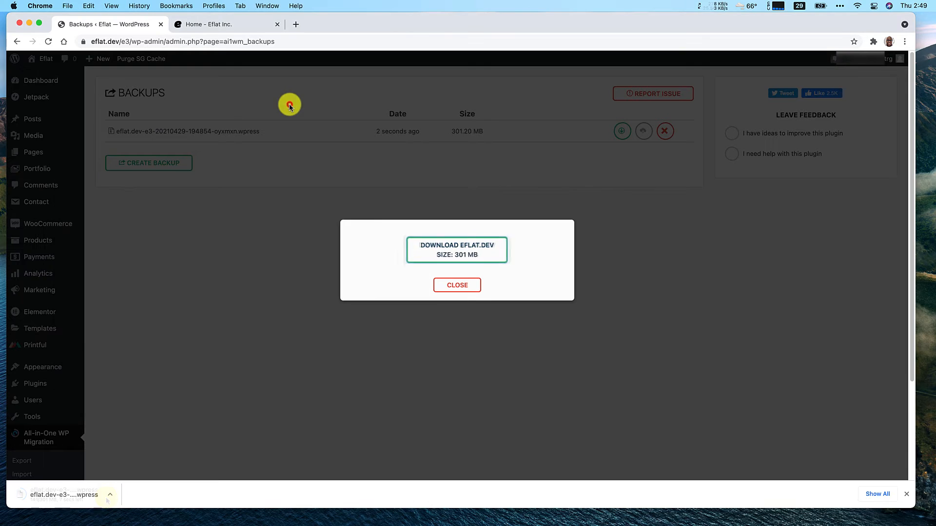
click(452, 289)
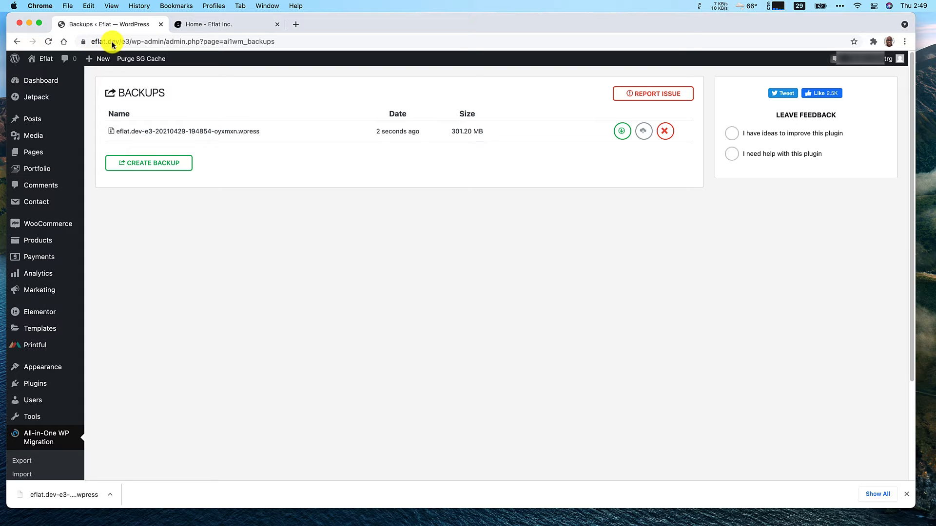
Step: Switch to the eflatinc.com site and open the All-in-One WP Migration import page in its dashboard
click(205, 25)
mouse_move(38, 59)
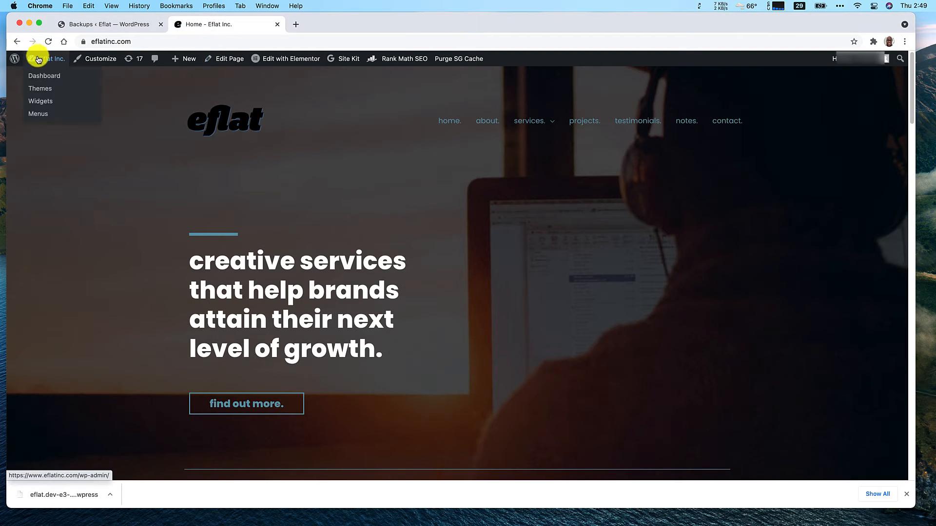
click(46, 78)
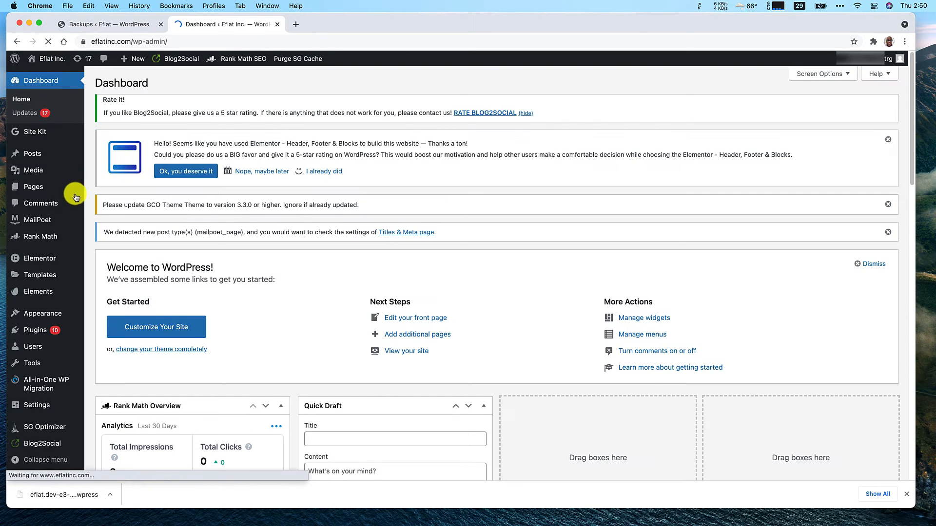
mouse_move(49, 385)
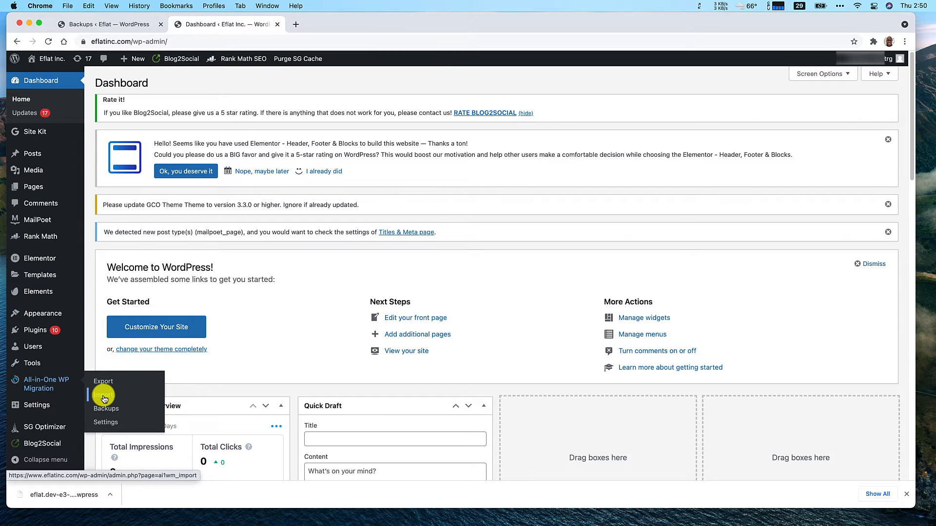
click(104, 399)
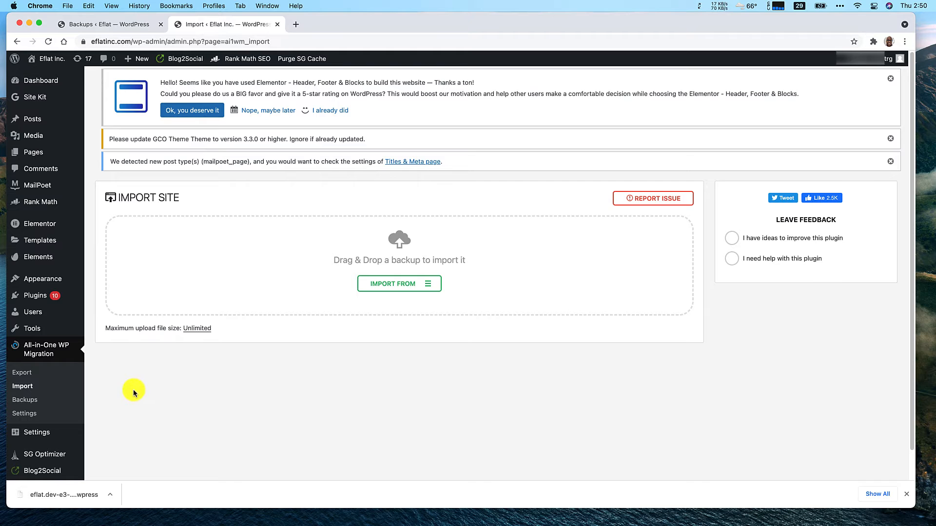
Step: Import the backup file eflat.launch.wpress from the Downloads folder, agreeing to overwrite the eflatinc.com site
click(388, 285)
click(376, 299)
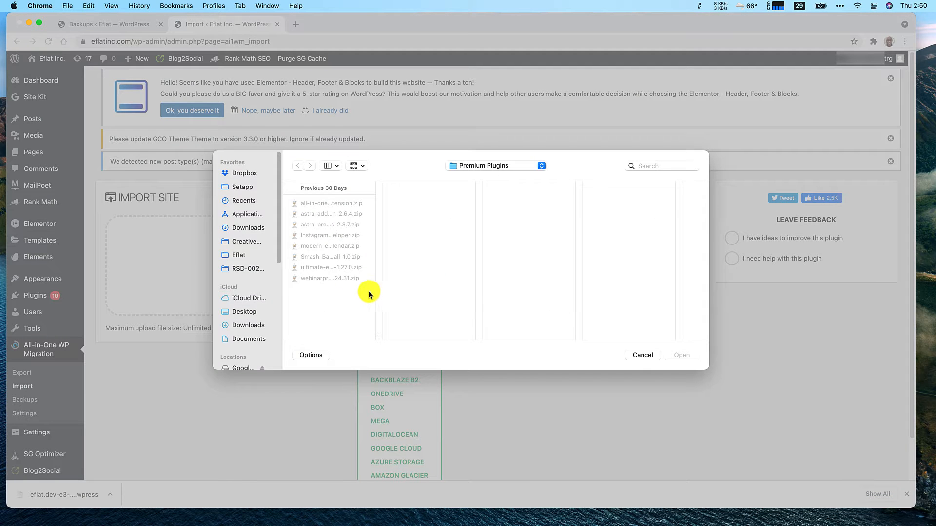
click(235, 227)
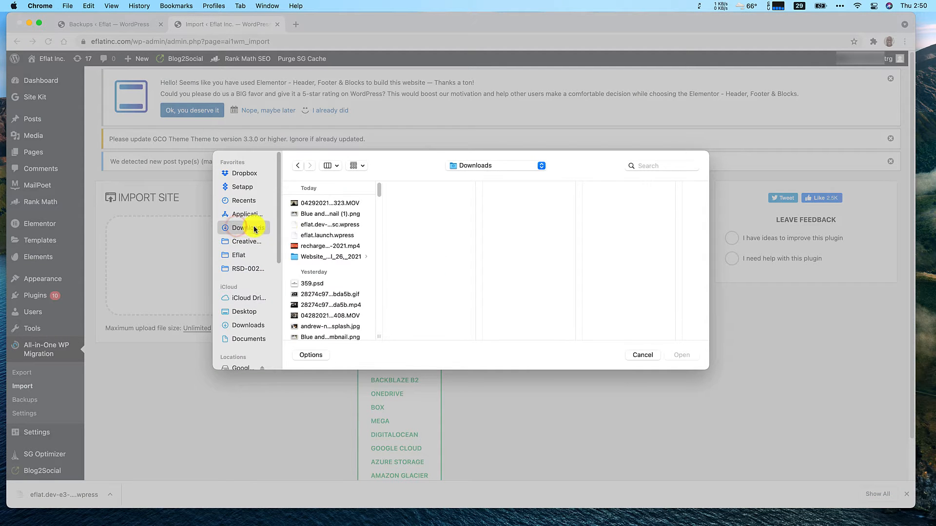
click(310, 235)
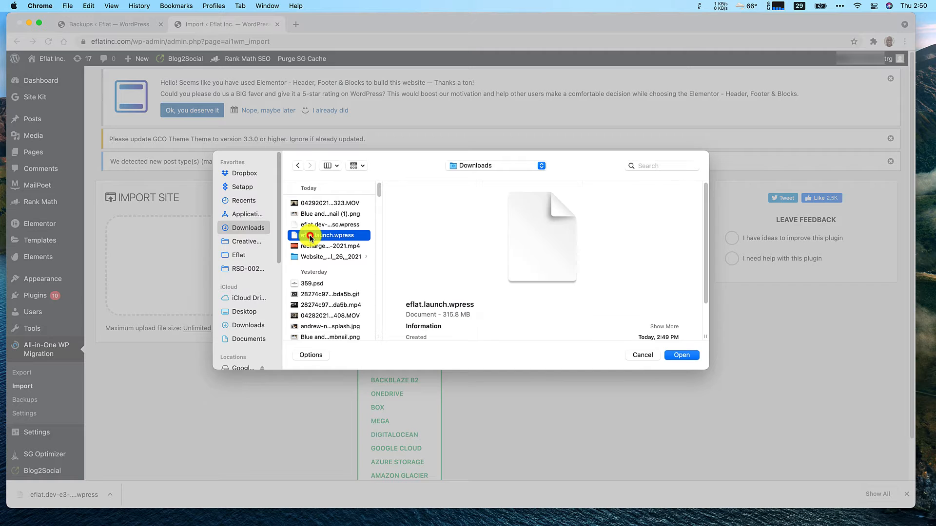
click(680, 355)
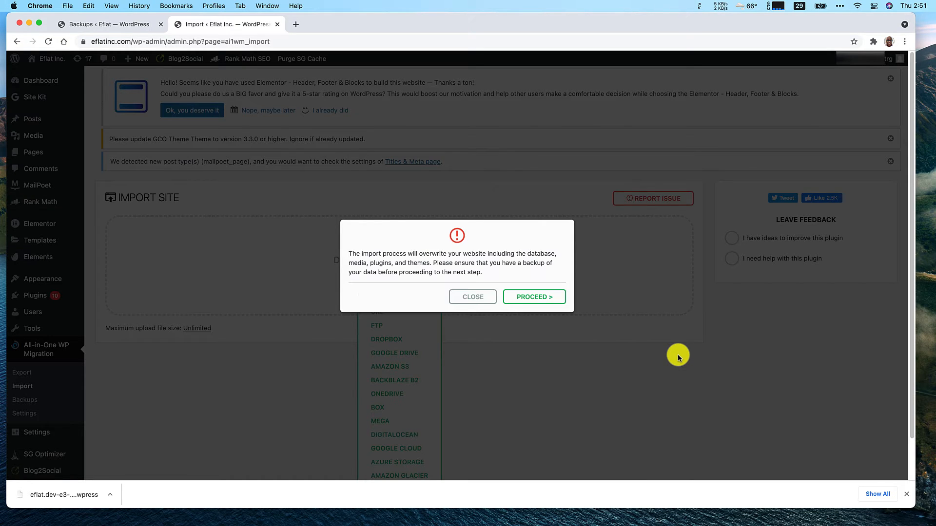
click(526, 298)
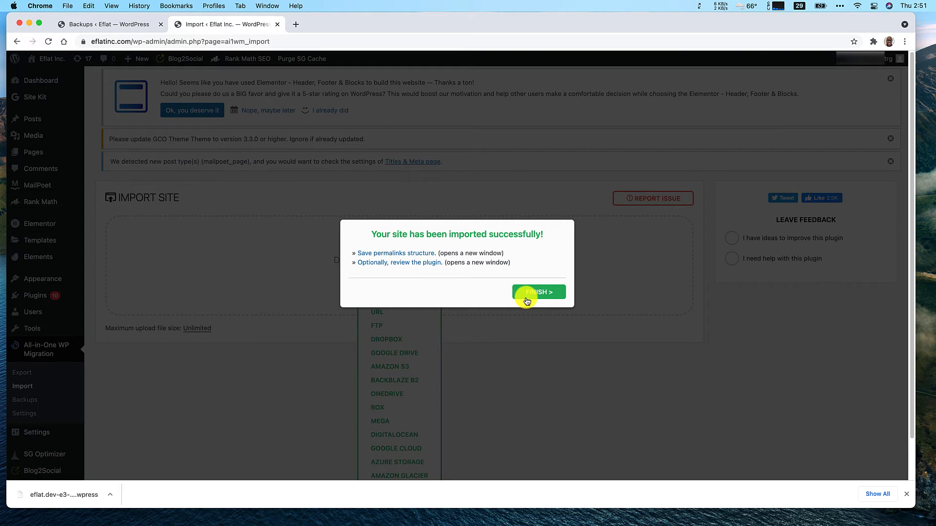
Step: Open the permalink structure settings of the imported site, logging in with the account username and password
click(388, 254)
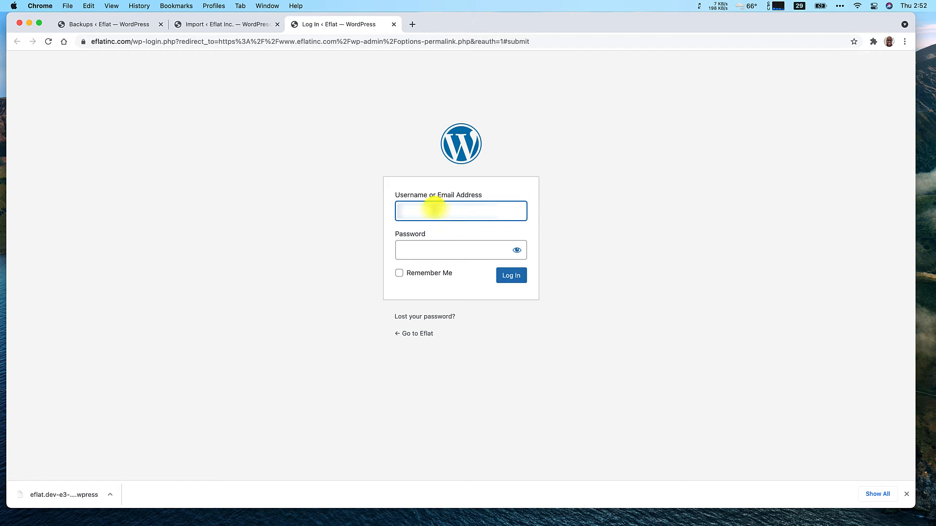
text(brent)
key(Tab)
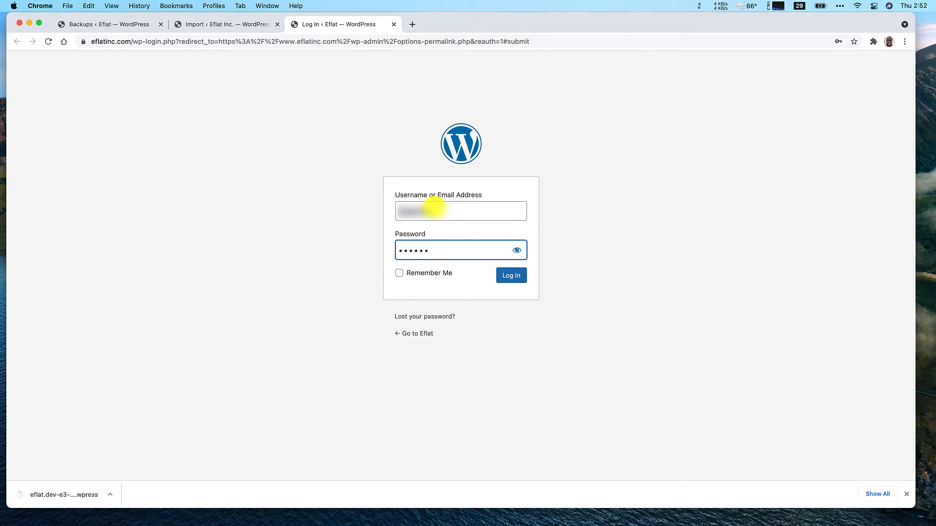
key(Return)
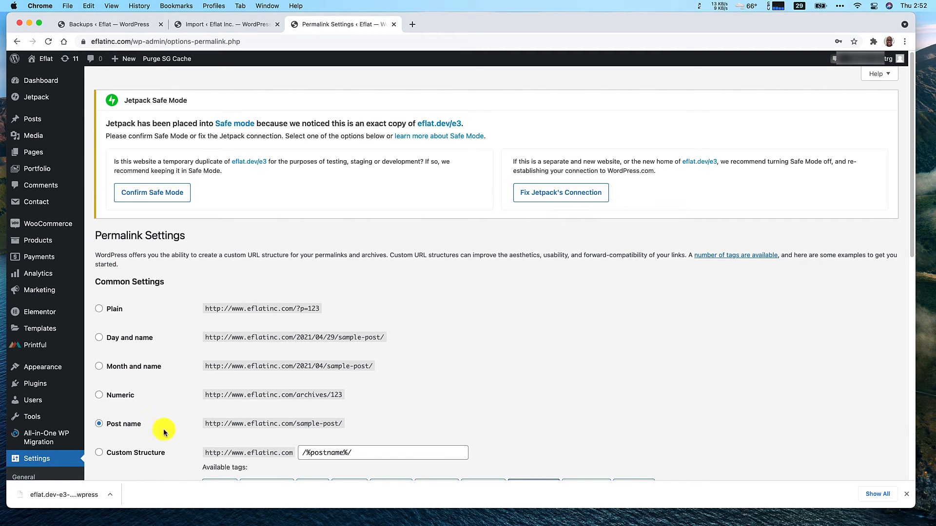
Step: Visit the imported eflatinc.com site and examine its home page, its portfolio page and the Dreamville Store project page
mouse_move(39, 59)
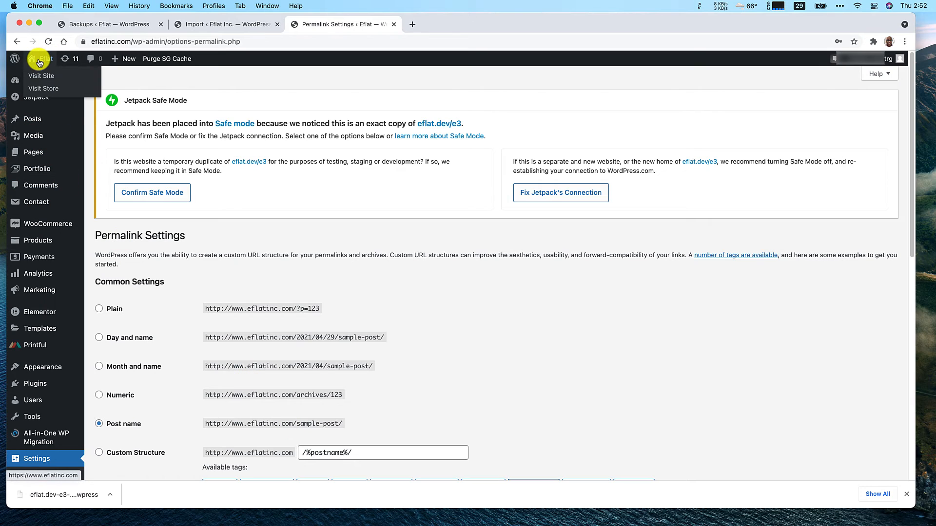
click(40, 77)
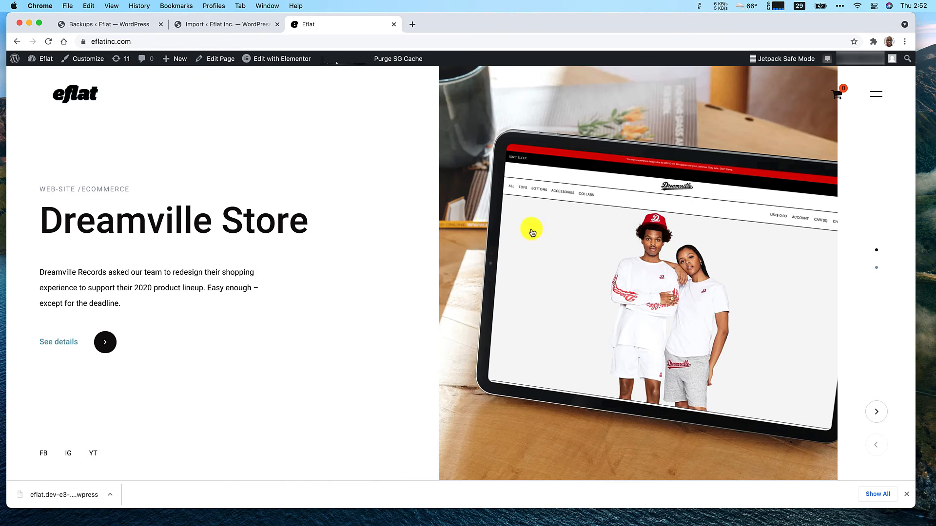
click(876, 94)
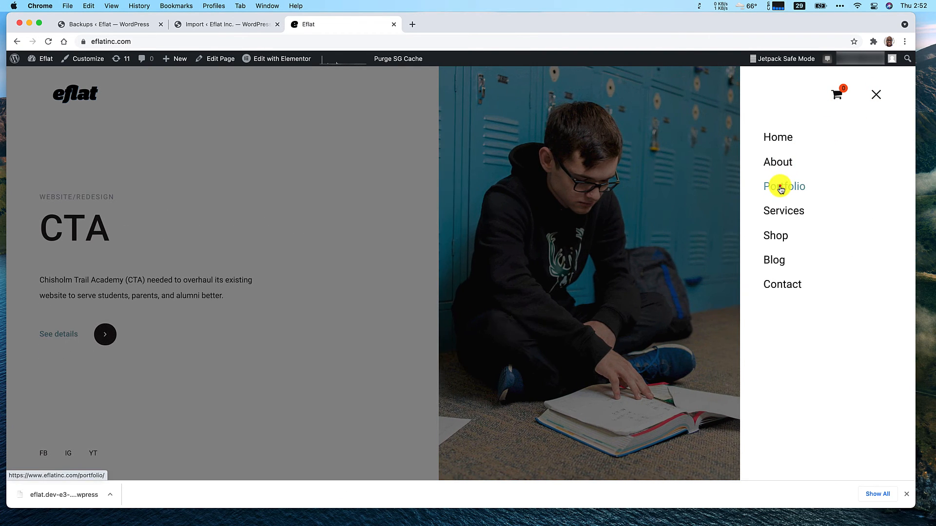
click(780, 188)
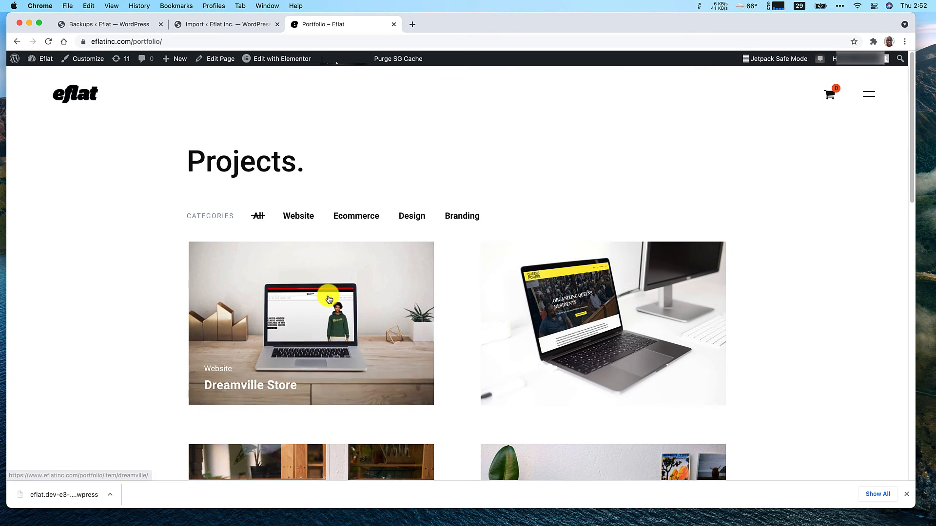
click(329, 298)
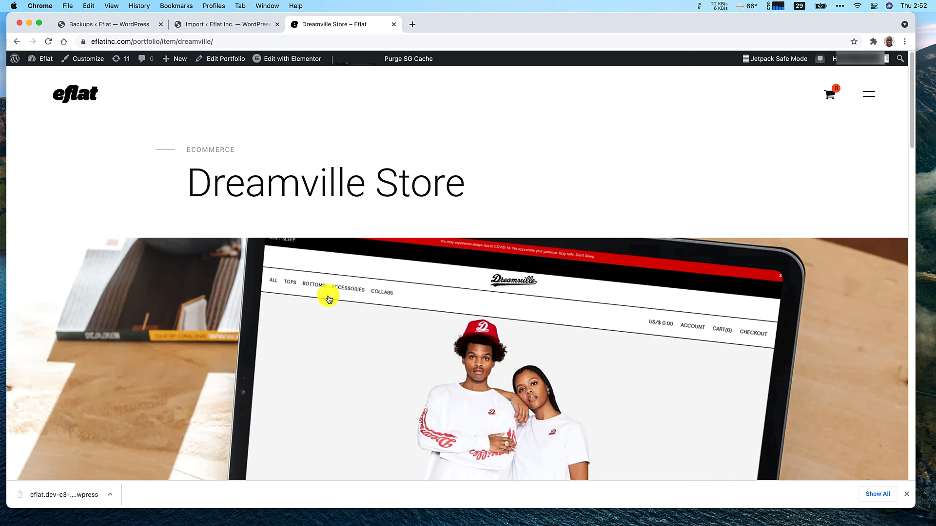
scroll(329, 299, down, 7)
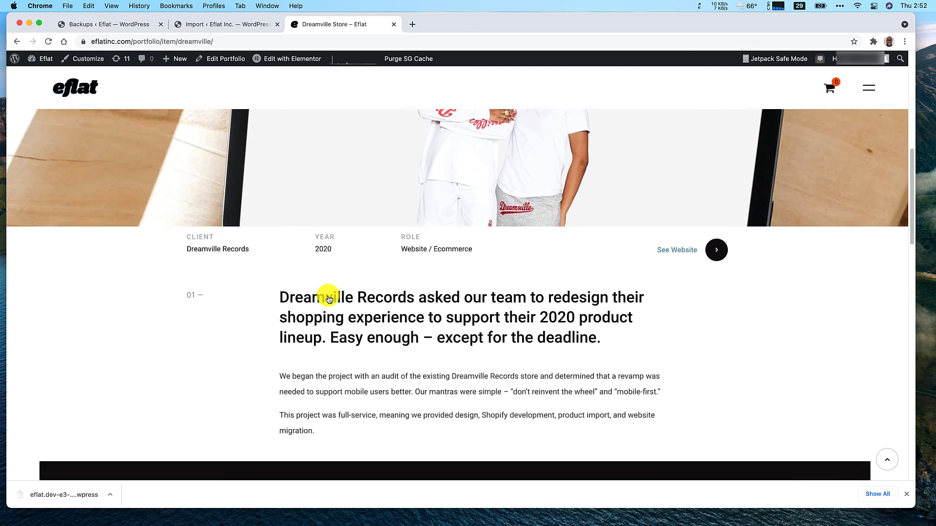
scroll(328, 298, down, 12)
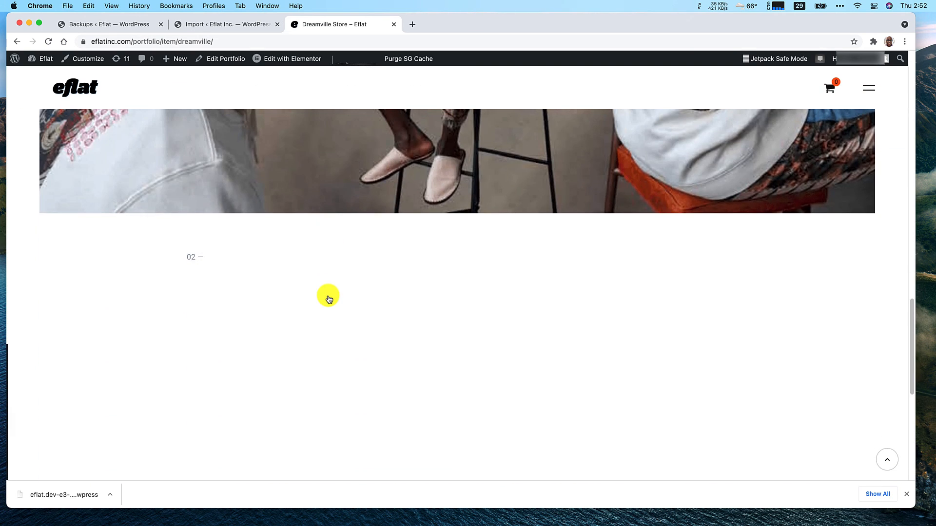
scroll(329, 298, down, 8)
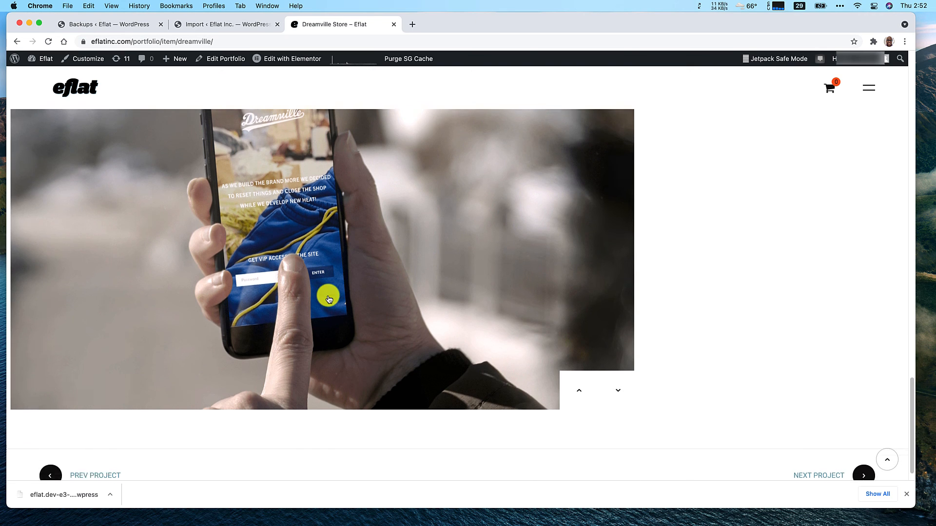
scroll(329, 298, down, 1)
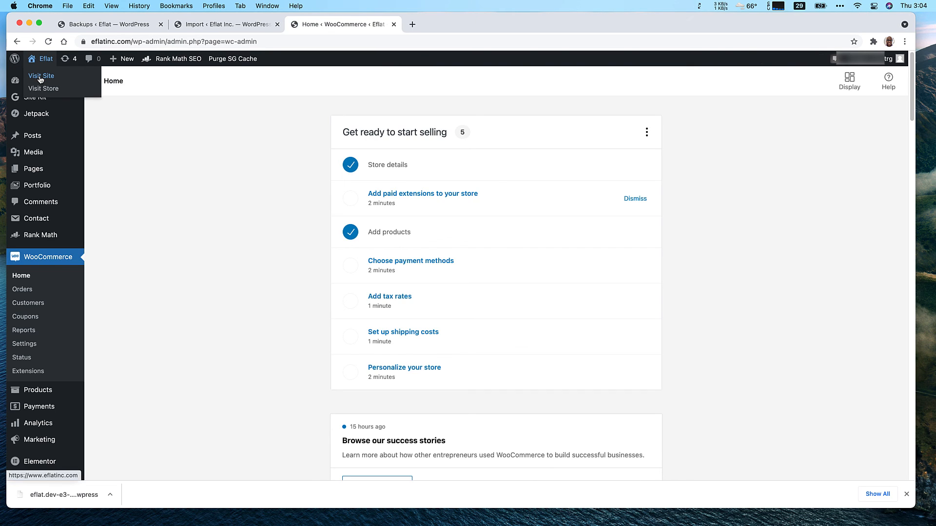
Step: Visit the eflatinc.com front end from the WooCommerce admin home page
click(41, 77)
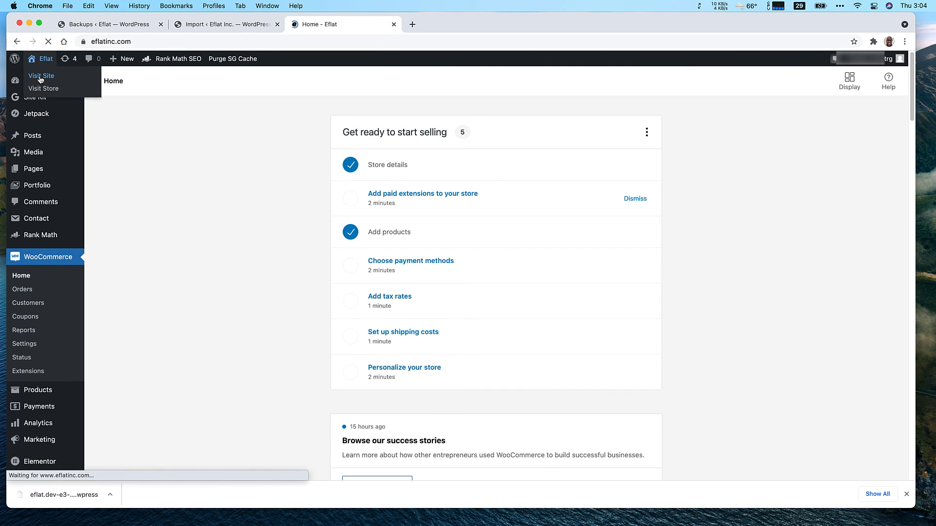